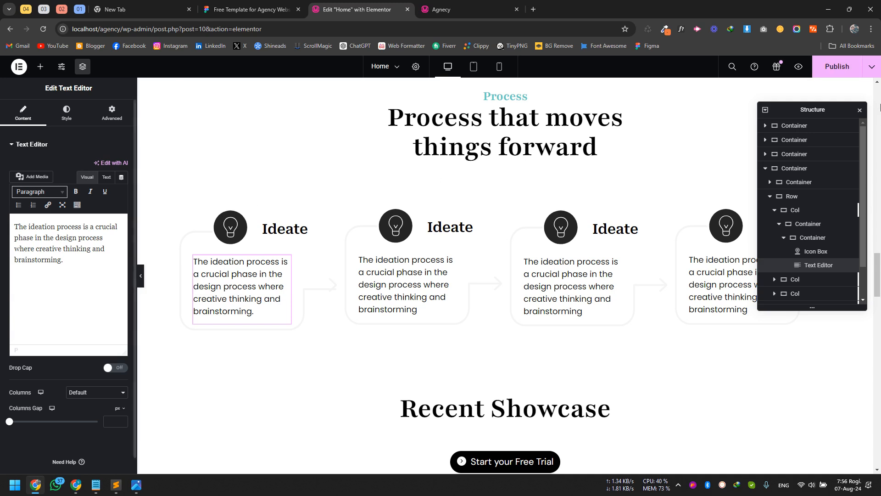
Publish the Home page and examine the screenshot of the server error in Windows Photos.
left_click(835, 63)
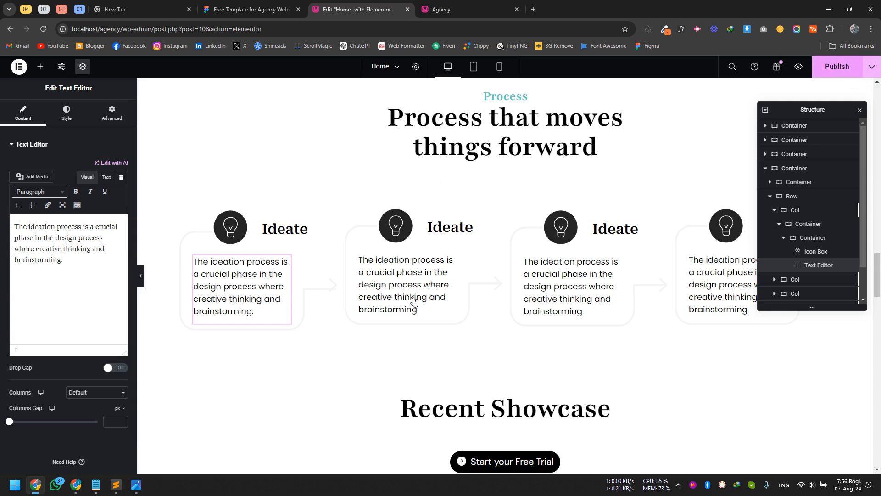
mouse_move(137, 487)
left_click(137, 486)
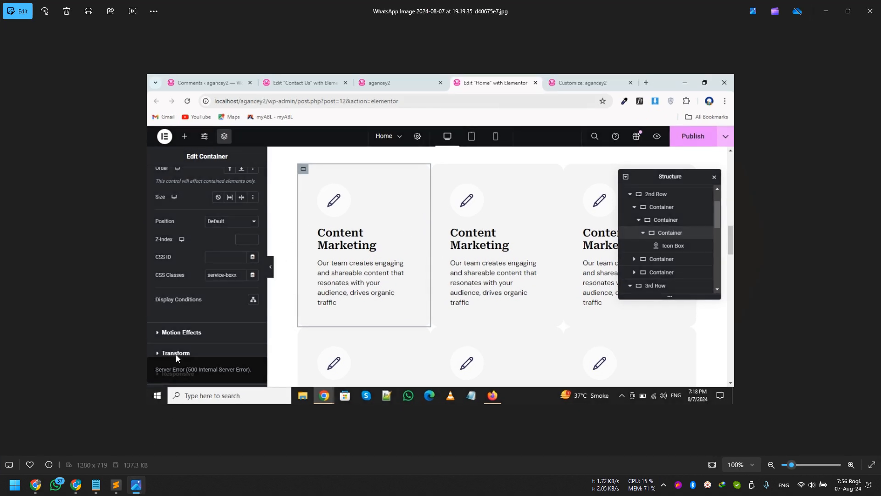
scroll(176, 354, "up", 3)
left_click_drag(182, 410, 313, 324)
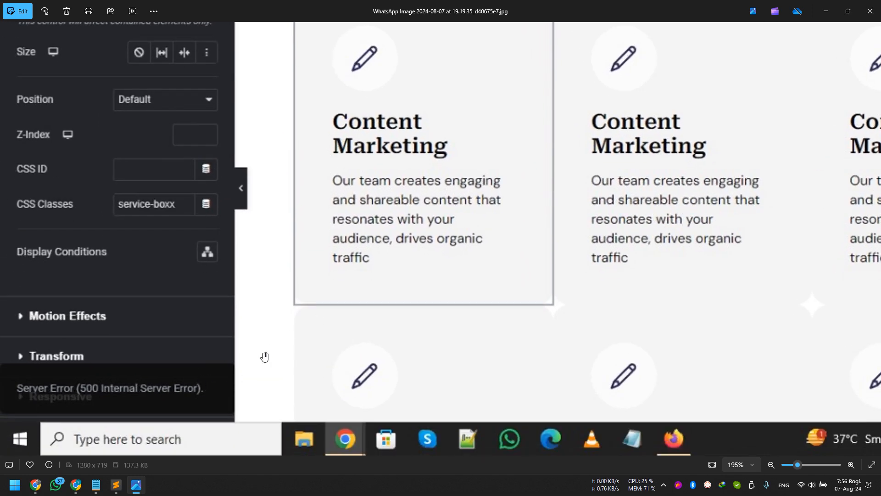
scroll(575, 297, "down", 3)
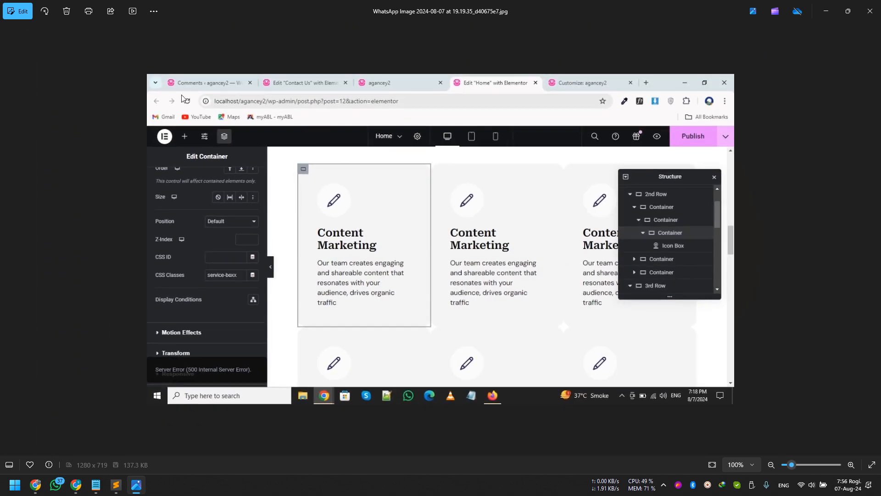
scroll(217, 74, "up", 3)
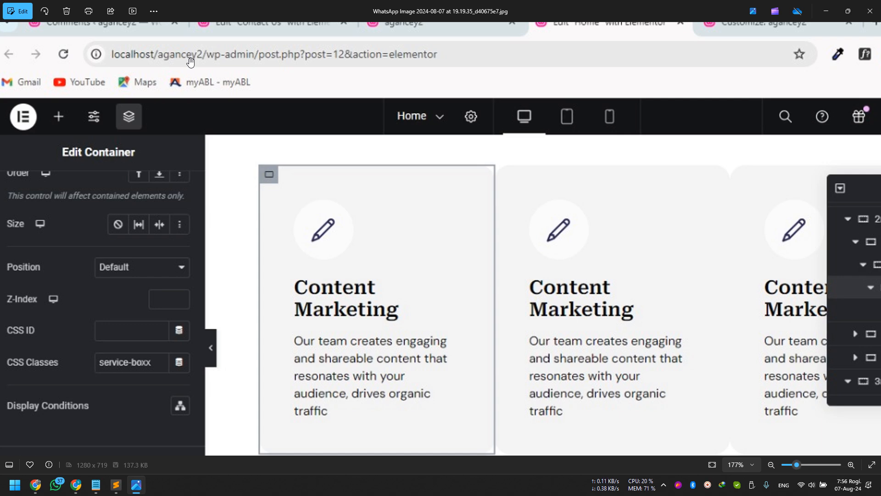
scroll(284, 204, "down", 5)
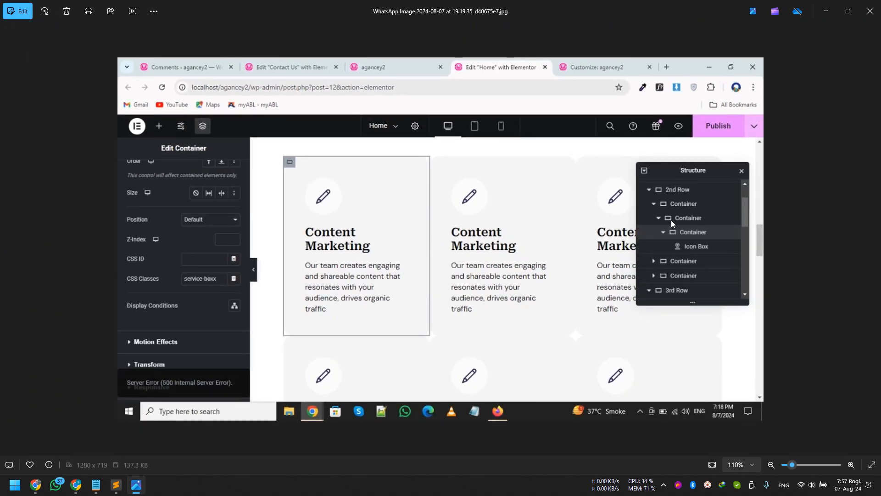
left_click(826, 11)
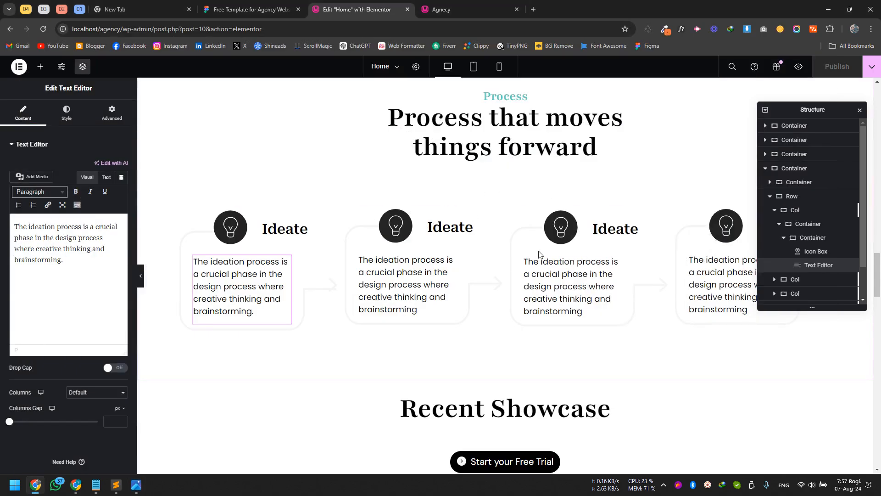
Open the Agnecy site's WordPress dashboard and close the Home page's Elementor editor.
scroll(532, 255, "up", 10)
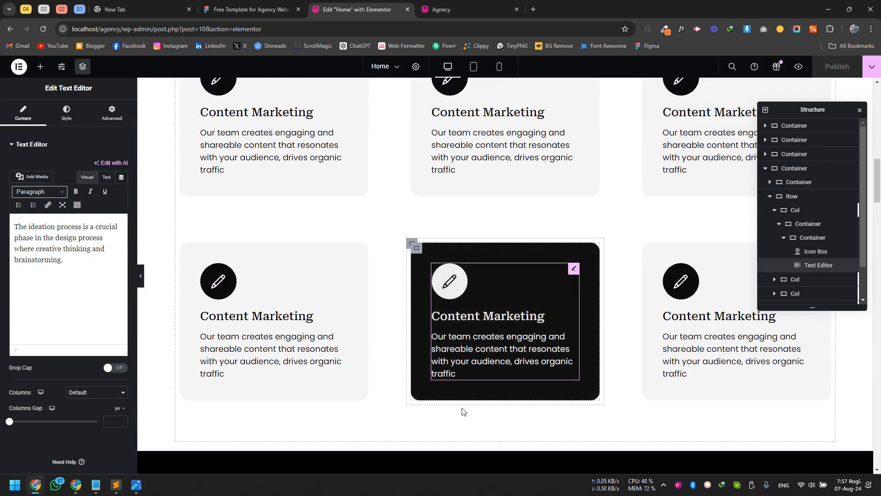
scroll(450, 333, "up", 10)
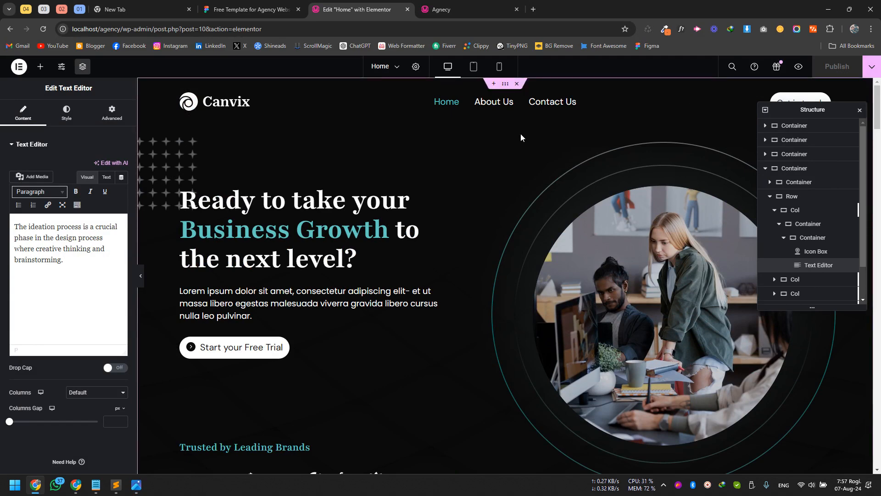
left_click(248, 10)
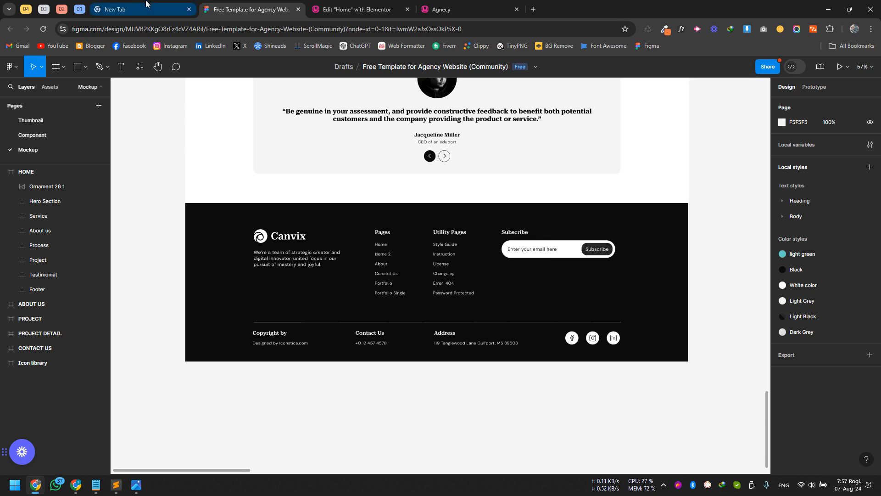
left_click(342, 5)
left_click(440, 9)
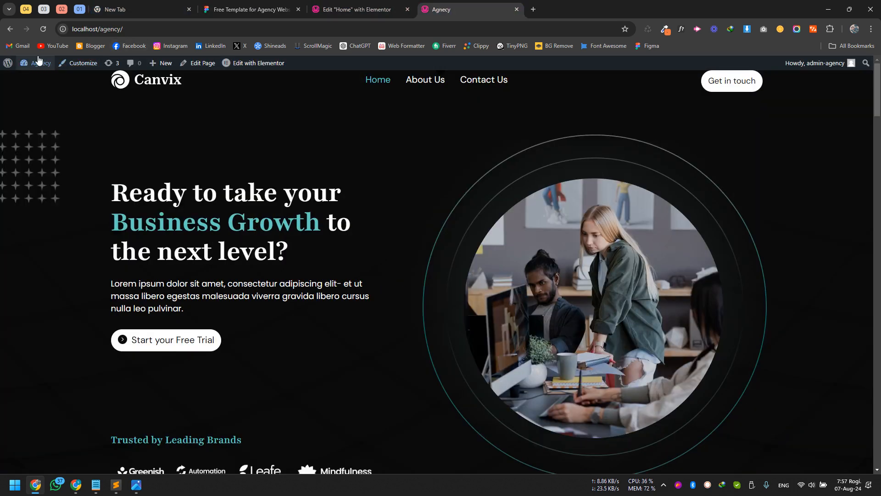
left_click_drag(358, 9, 468, 10)
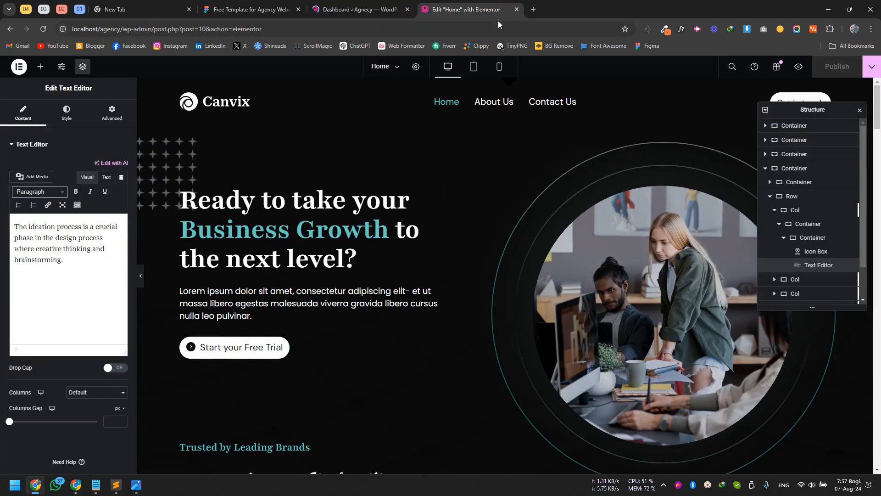
left_click(517, 9)
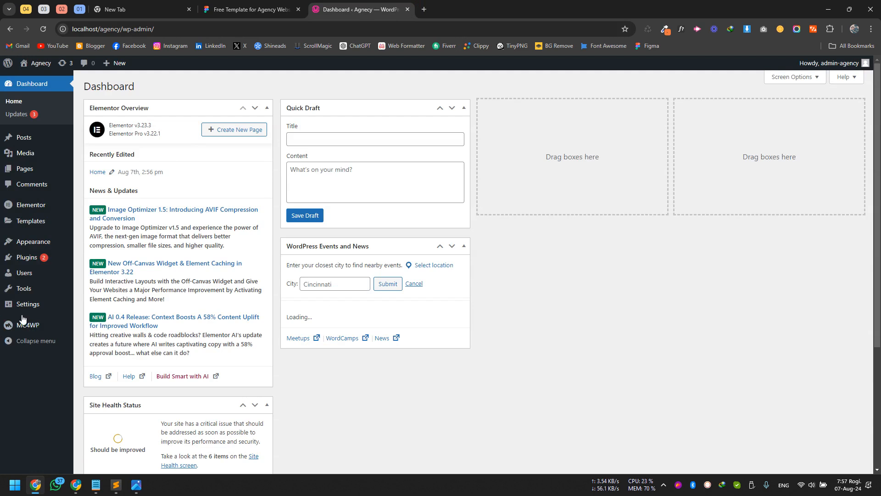
Find the WP-Optimize plugin by searching new plugins for "wp optimize", then install and activate it.
left_click(27, 256)
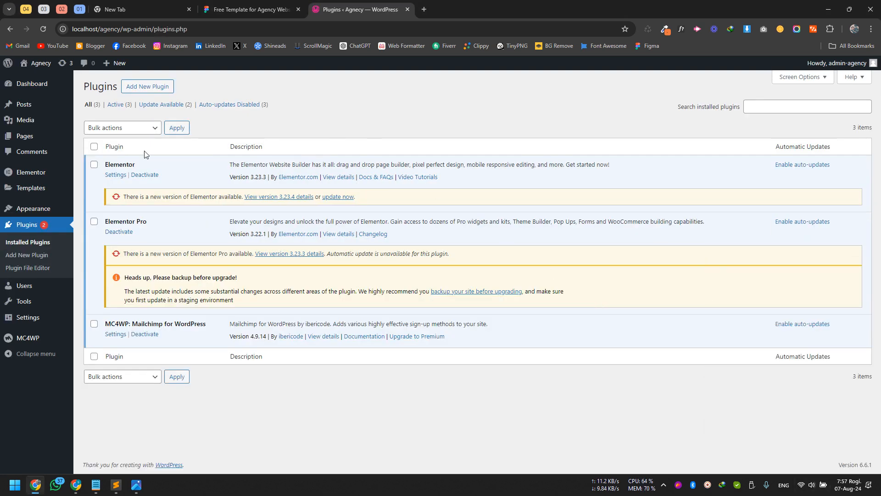
left_click(148, 86)
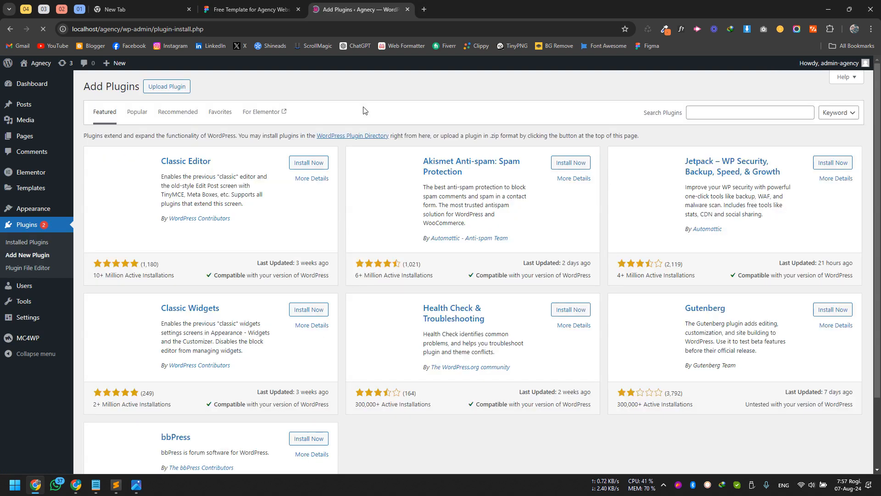
left_click(715, 114)
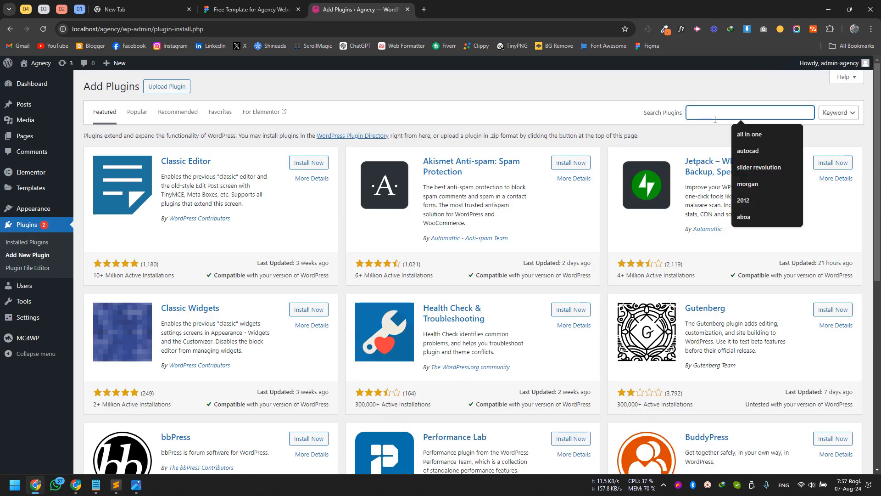
type("wp op")
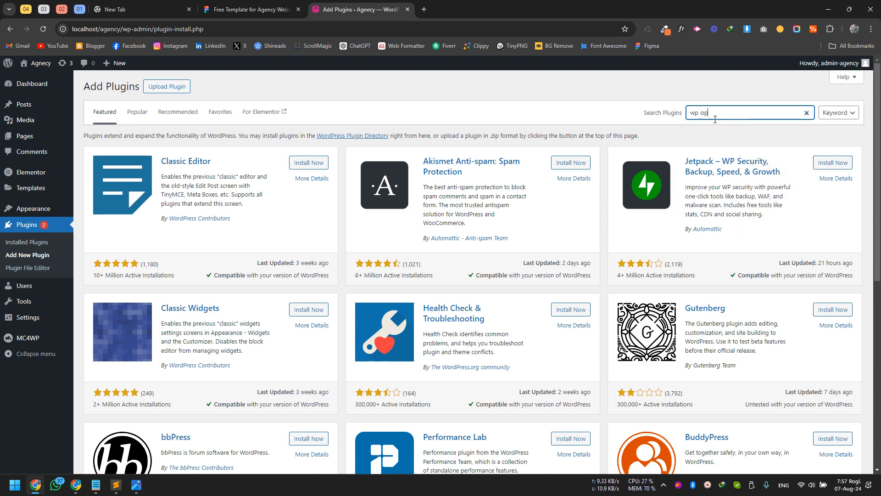
type("timize")
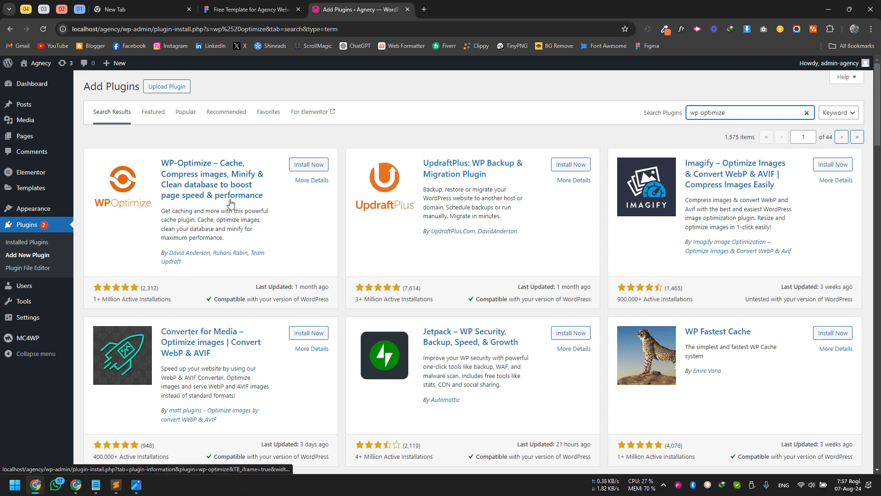
left_click(309, 164)
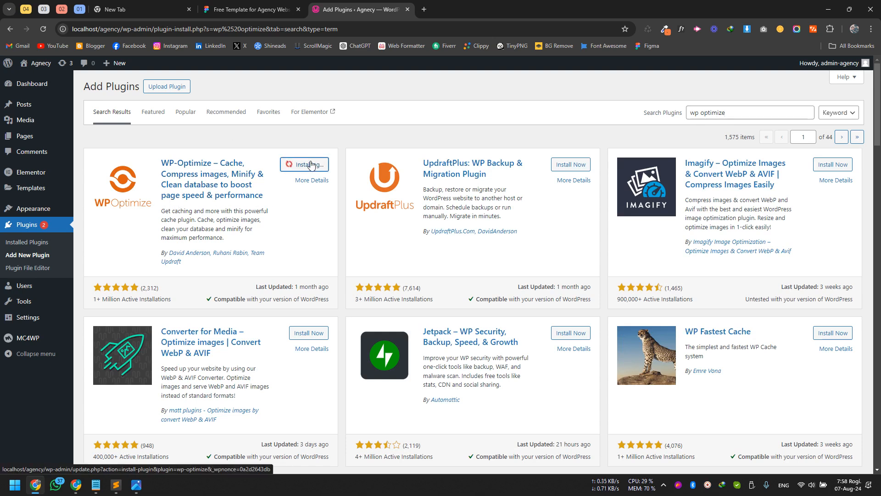
left_click(313, 164)
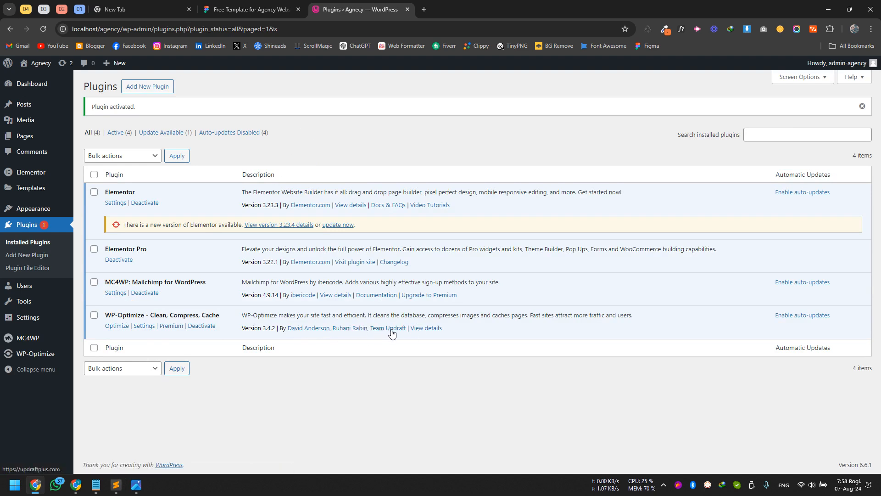
Open the WP-Optimize database optimization page from the installed plugins list.
left_click_drag(161, 313, 199, 314)
left_click(113, 317)
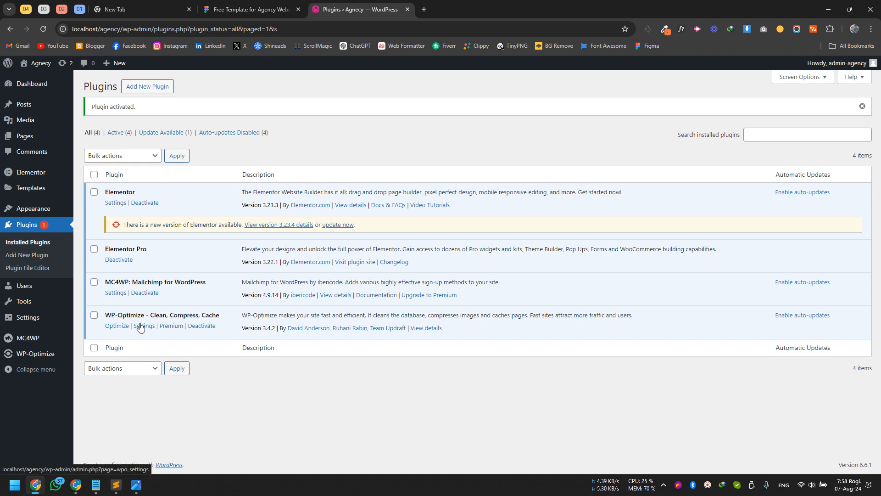
mouse_move(28, 359)
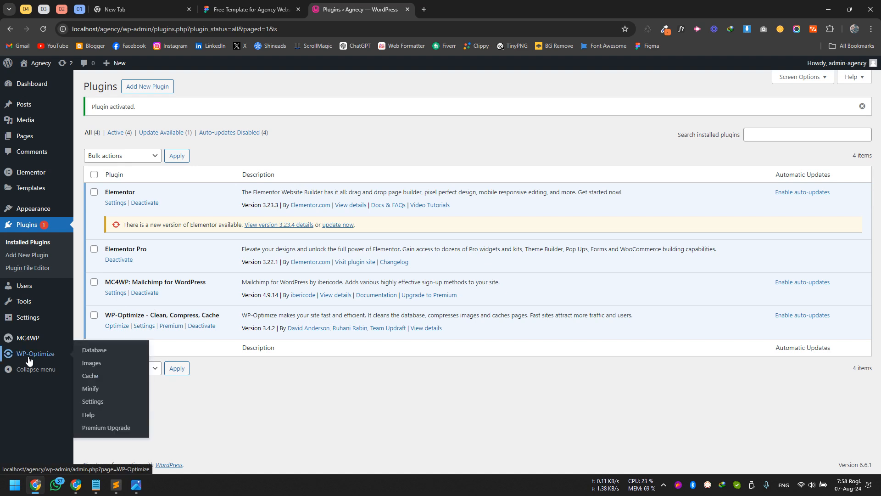
left_click(26, 353)
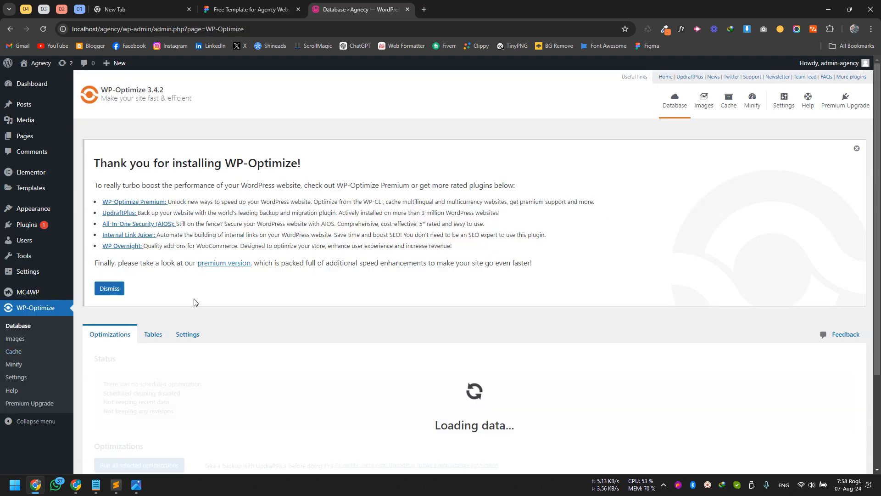
Deselect every database optimization and select only Clean all post revisions.
scroll(315, 253, "down", 3)
scroll(314, 253, "down", 9)
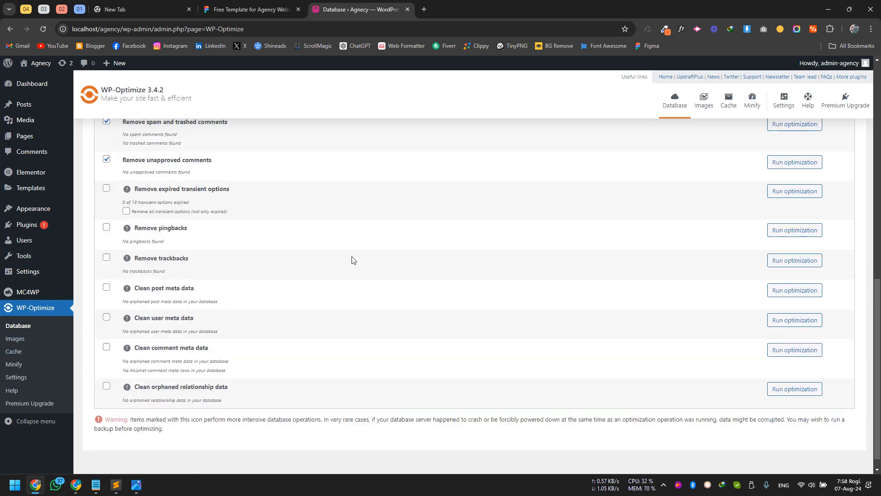
scroll(364, 291, "up", 6)
scroll(365, 299, "up", 2)
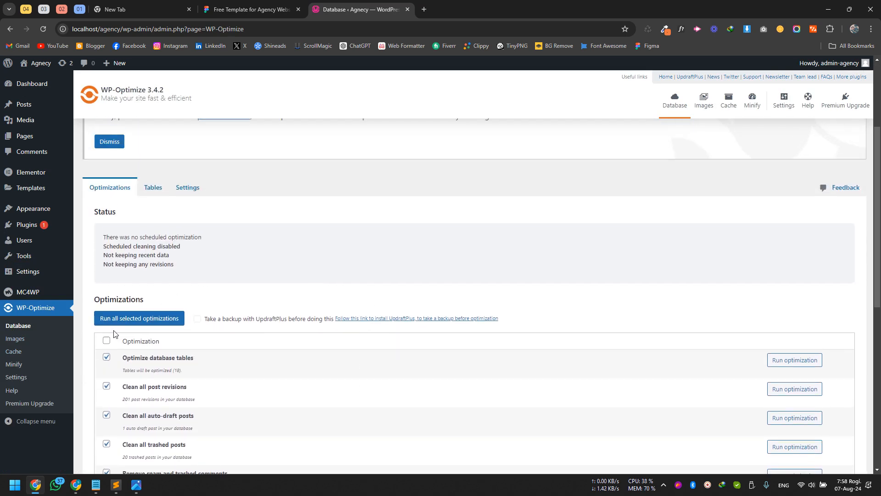
scroll(122, 321, "down", 4)
scroll(133, 282, "down", 4)
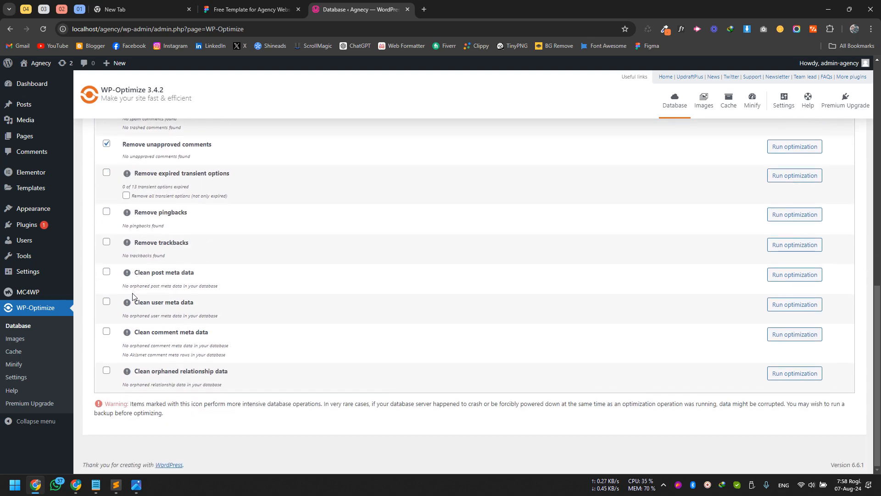
scroll(133, 296, "up", 6)
left_click(106, 218)
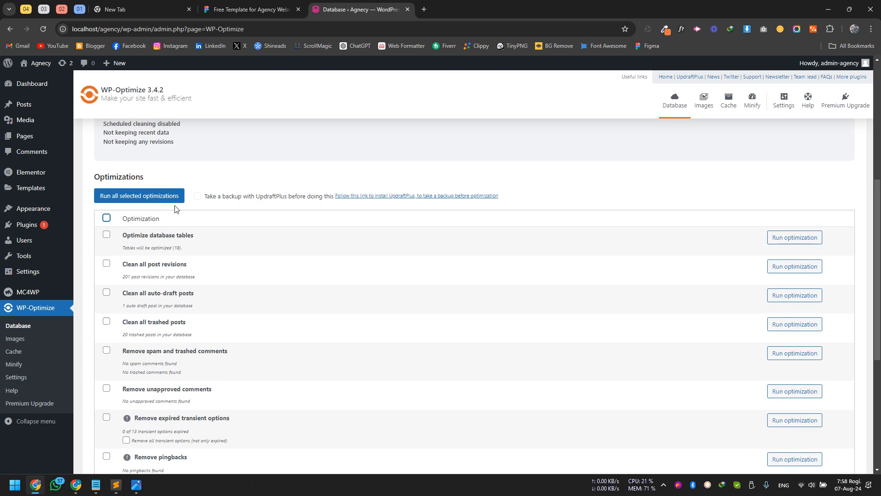
left_click_drag(129, 266, 192, 266)
left_click(182, 266)
left_click_drag(123, 277, 211, 272)
left_click(159, 276)
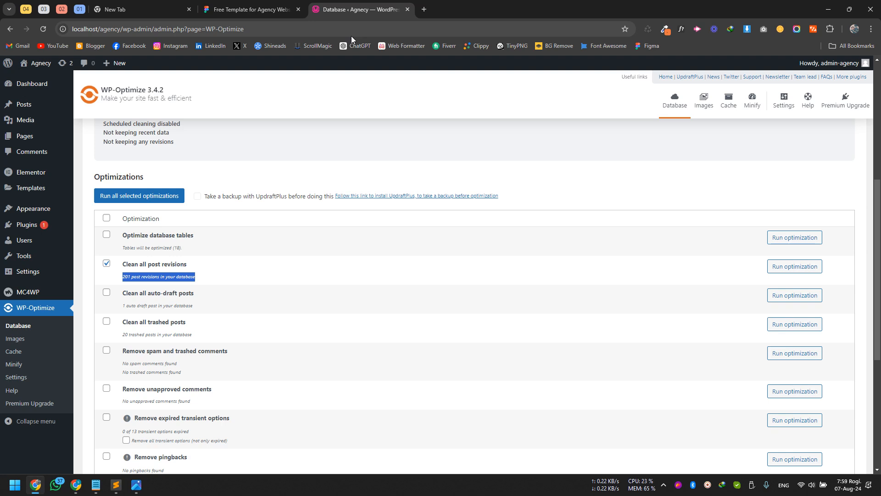
Examine the number of post revisions stored in the database under Clean all post revisions.
left_click_drag(122, 277, 193, 277)
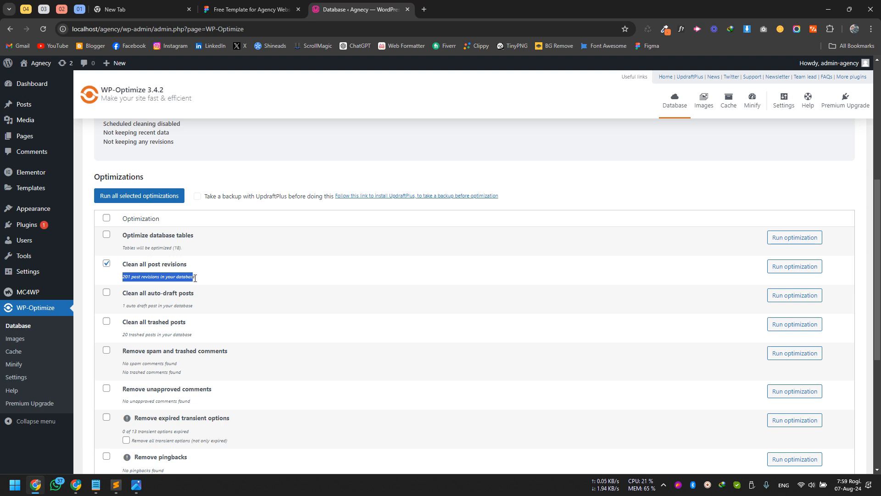
left_click(124, 276)
left_click_drag(123, 277, 194, 276)
left_click(125, 276)
left_click_drag(124, 276, 196, 276)
left_click(174, 275)
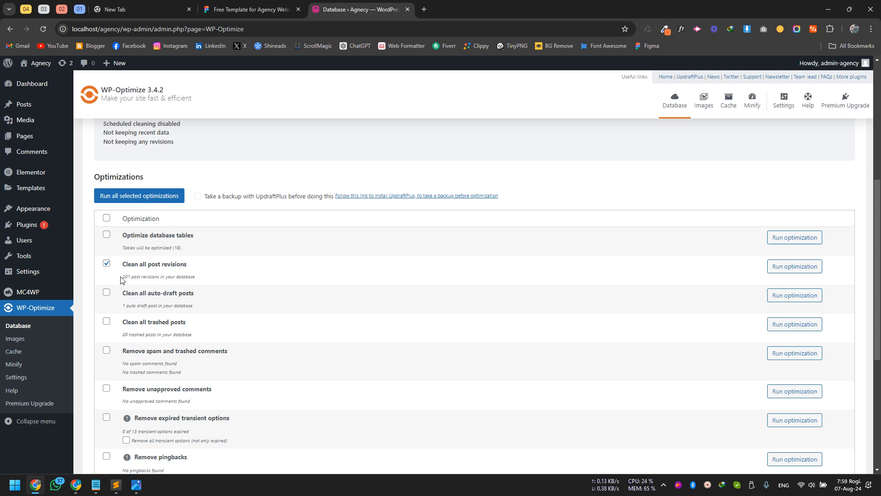
left_click_drag(122, 276, 213, 289)
left_click(186, 278)
left_click_drag(122, 277, 183, 282)
left_click(164, 283)
Run the Clean all post revisions optimization, then reload the page and check its revision status.
left_click(795, 268)
left_click(44, 33)
scroll(139, 303, "down", 7)
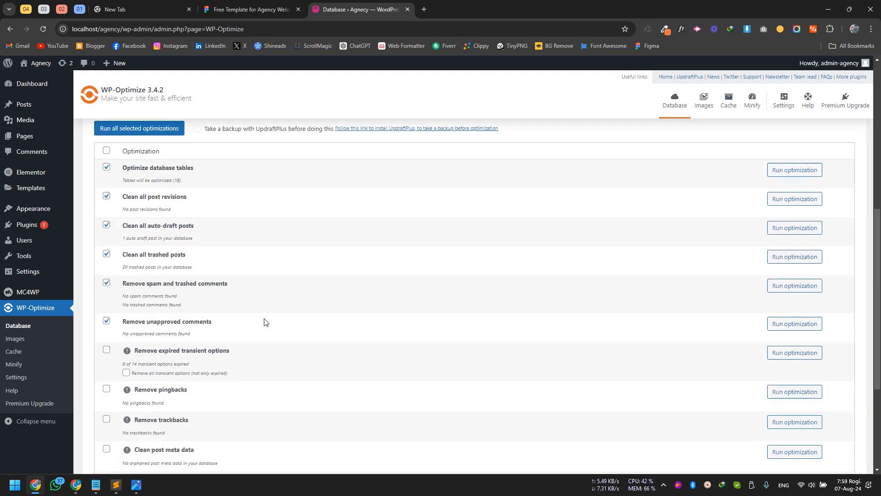
left_click_drag(126, 209, 167, 210)
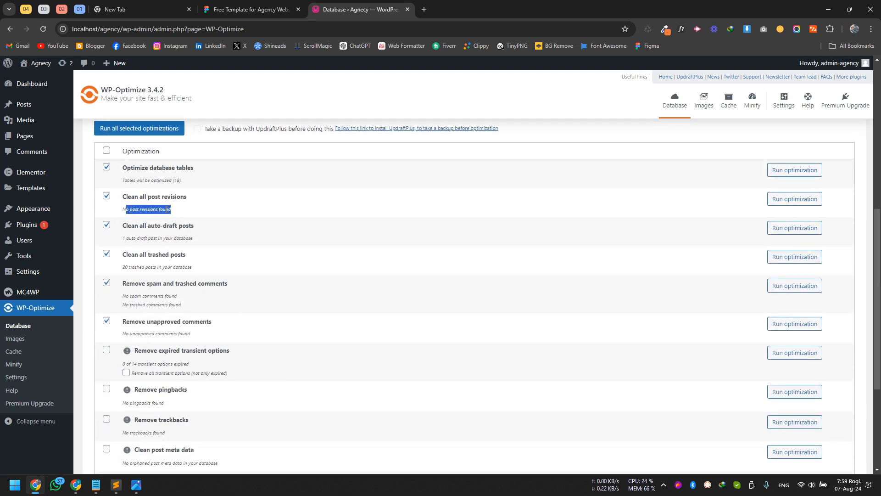
left_click(161, 210)
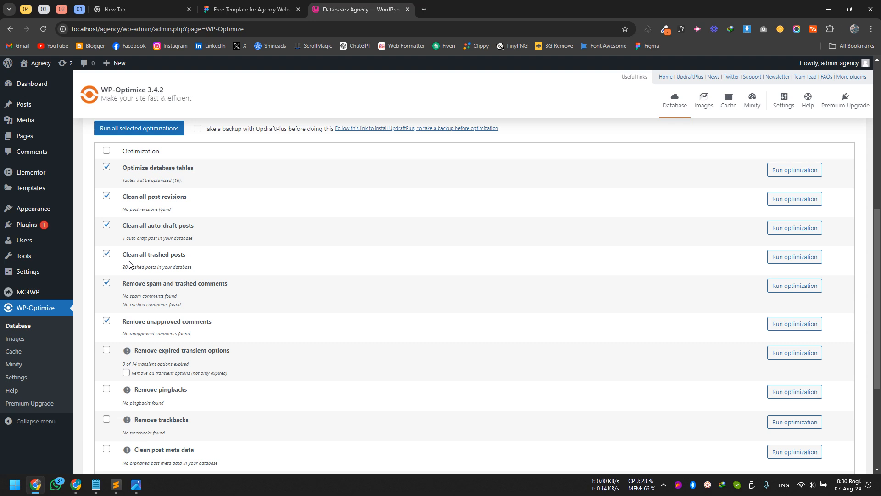
Examine the entries for trashed posts, auto-draft posts, post revisions and database tables in the optimizations list.
left_click_drag(122, 267, 198, 267)
left_click(172, 266)
mouse_move(53, 117)
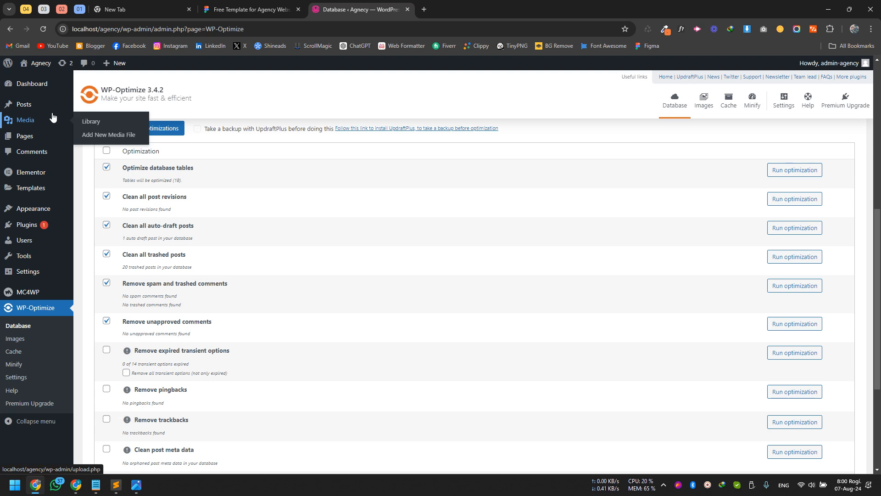
left_click_drag(131, 255, 185, 255)
left_click_drag(143, 229, 176, 234)
left_click_drag(145, 200, 120, 169)
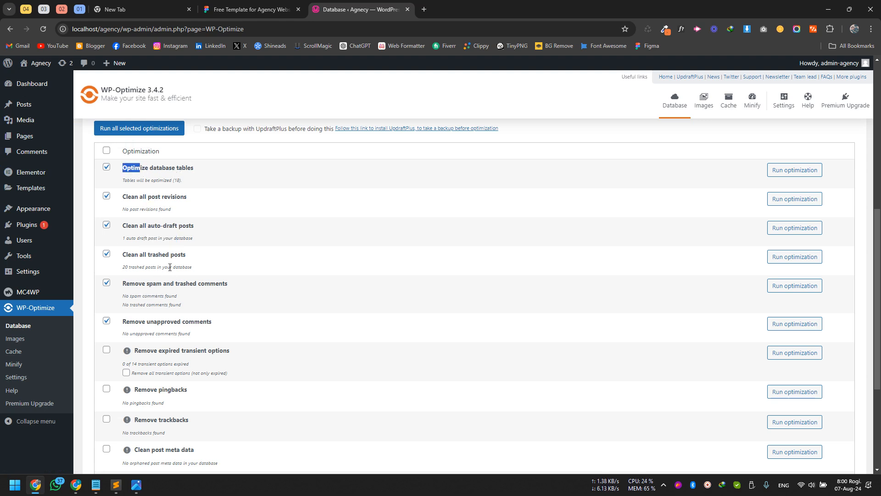
Deselect every database optimization, select only Clean all trashed posts, and review the trashed posts and post revisions entries.
scroll(170, 267, "down", 3)
scroll(168, 344, "up", 4)
left_click(152, 292)
left_click(106, 187)
left_click_drag(128, 293, 186, 296)
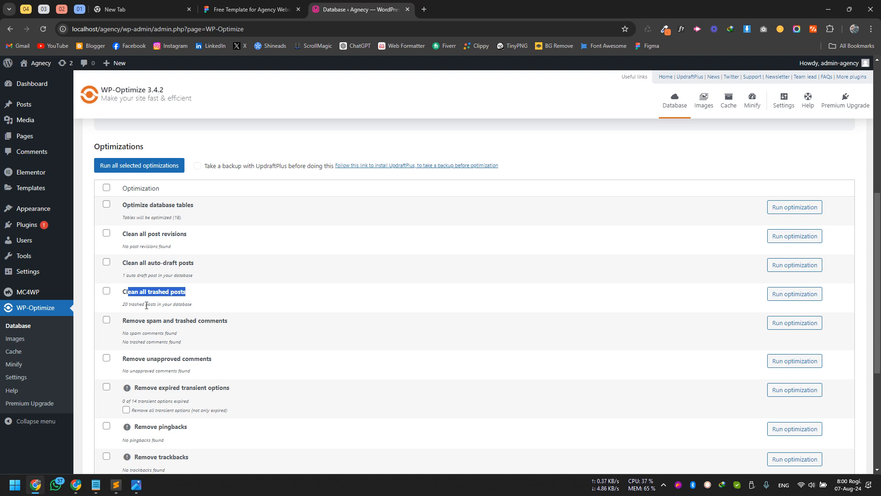
left_click_drag(126, 307, 203, 310)
left_click(167, 303)
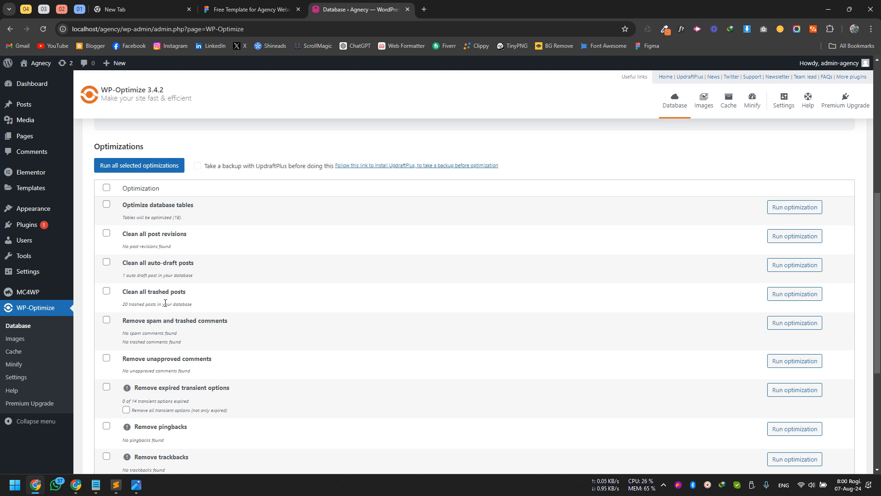
left_click(107, 292)
left_click_drag(123, 233, 177, 234)
left_click(177, 234)
Leave the WP-Optimize database page and open the list of all WordPress pages.
left_click(27, 88)
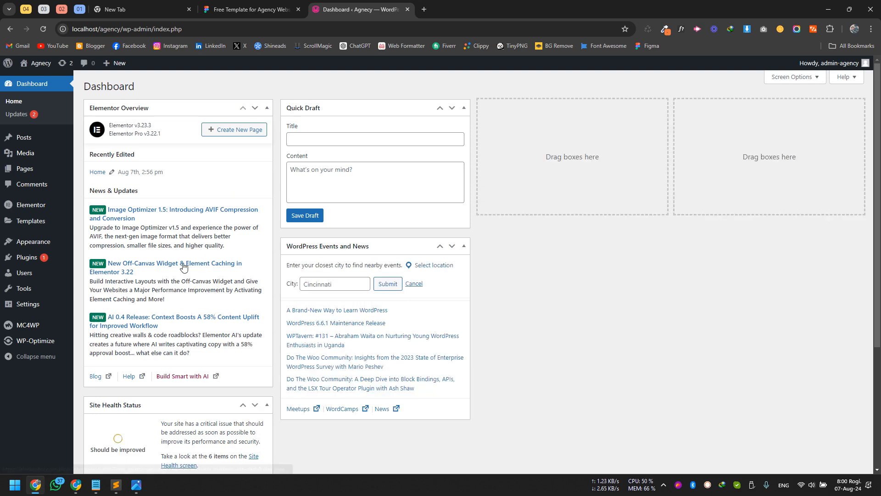
left_click(24, 168)
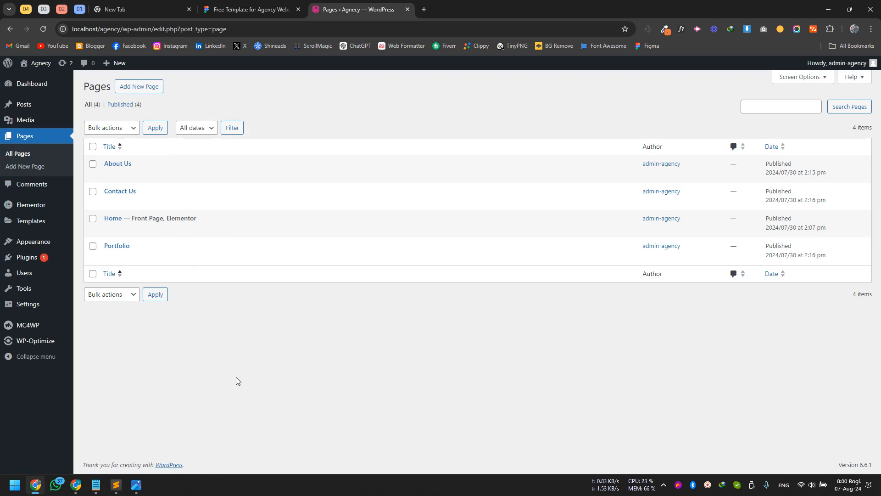
Switch to the image viewer and examine the server error message in the Elementor editor screenshot up close.
left_click(136, 485)
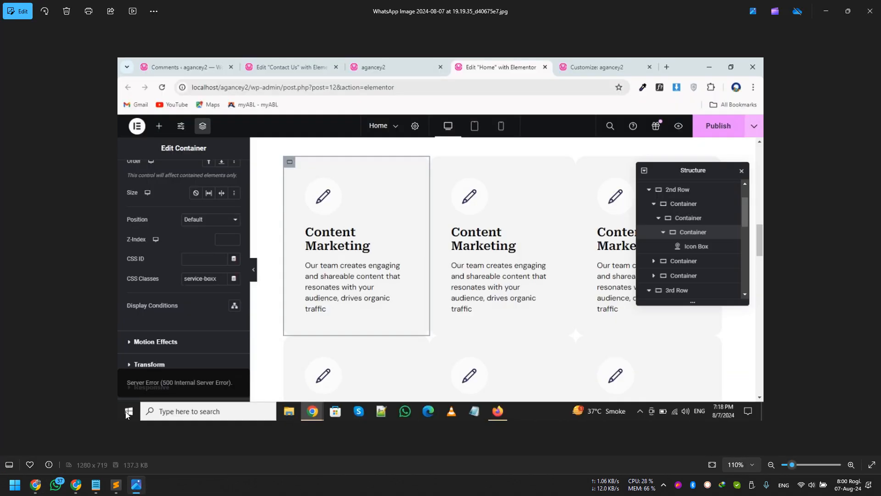
scroll(127, 414, "up", 6)
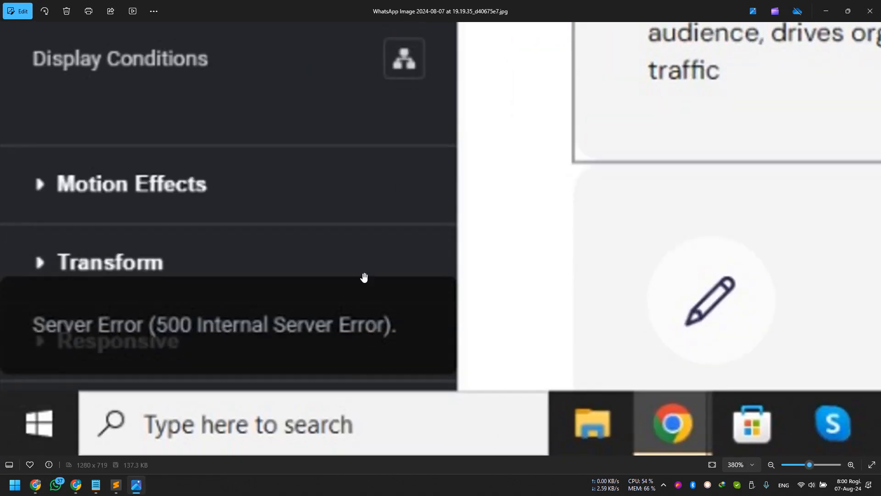
scroll(599, 218, "down", 4)
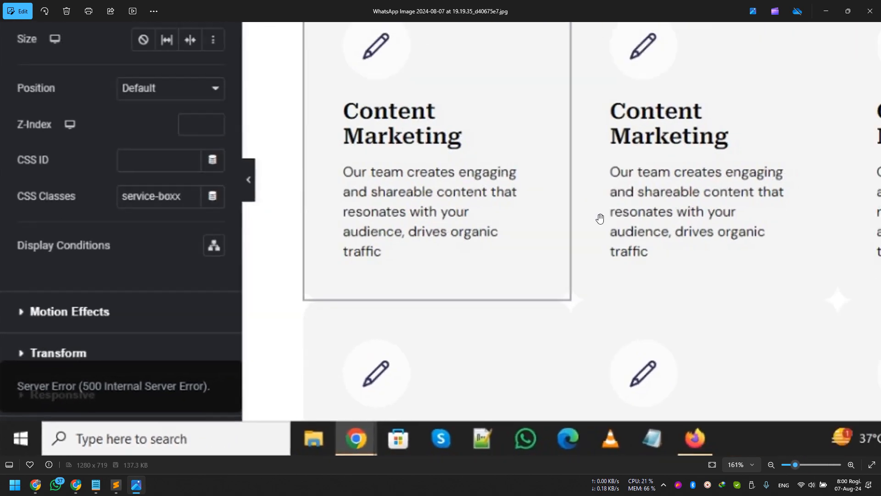